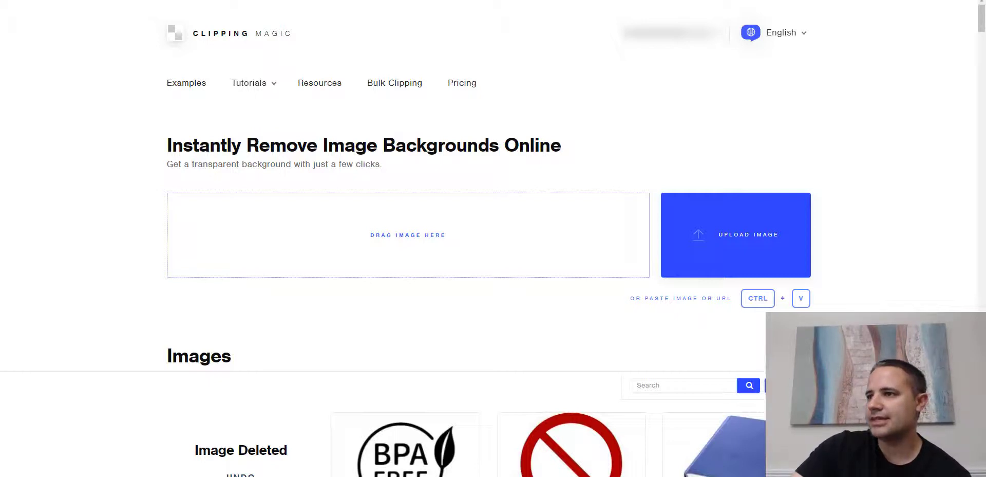
Review the subscription plans and their monthly credits on the pricing page, and return to the home page
{"action": "left_click", "coordinate": [470, 88]}
{"action": "scroll", "coordinate": [509, 239], "scroll_direction": "down", "scroll_amount": 3}
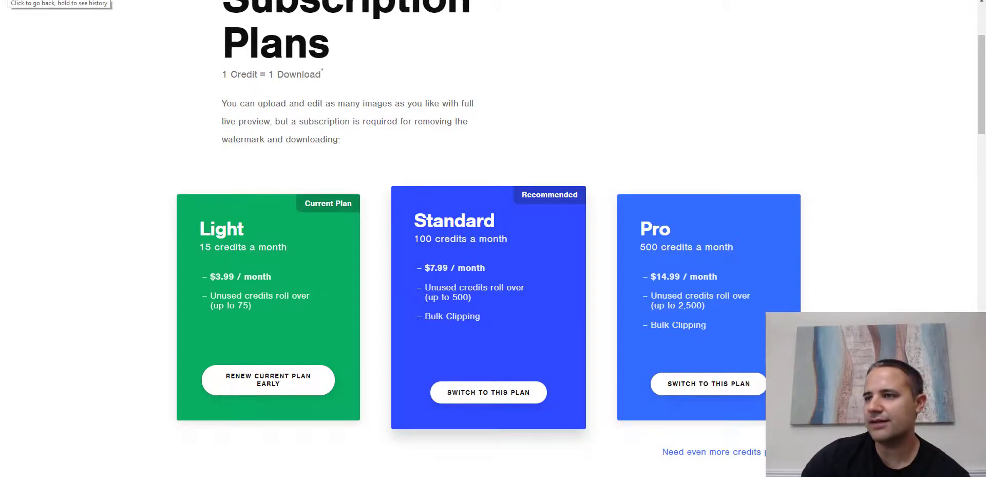
{"action": "left_click", "coordinate": [8, 0]}
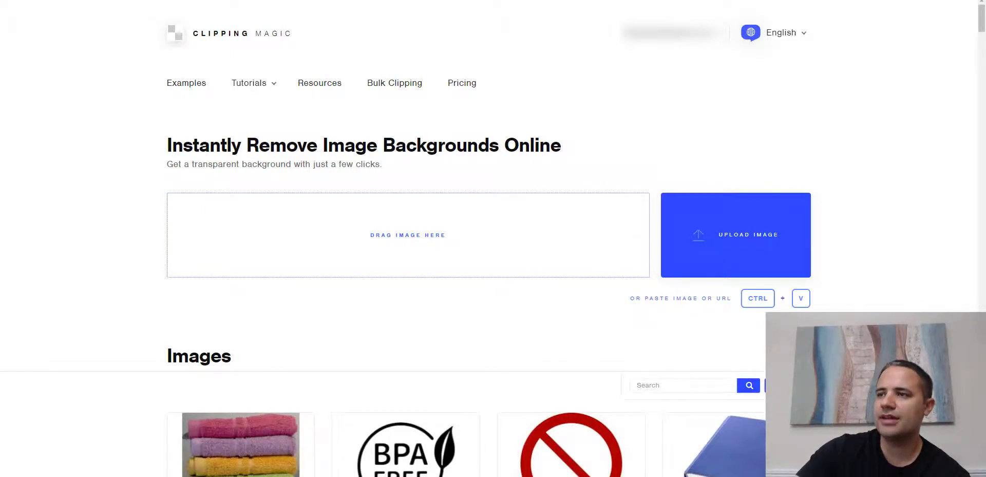
Search Google Images for "backpack" in a new browser tab and look through the results for a product photo with a background
{"action": "key", "text": "ctrl+t"}
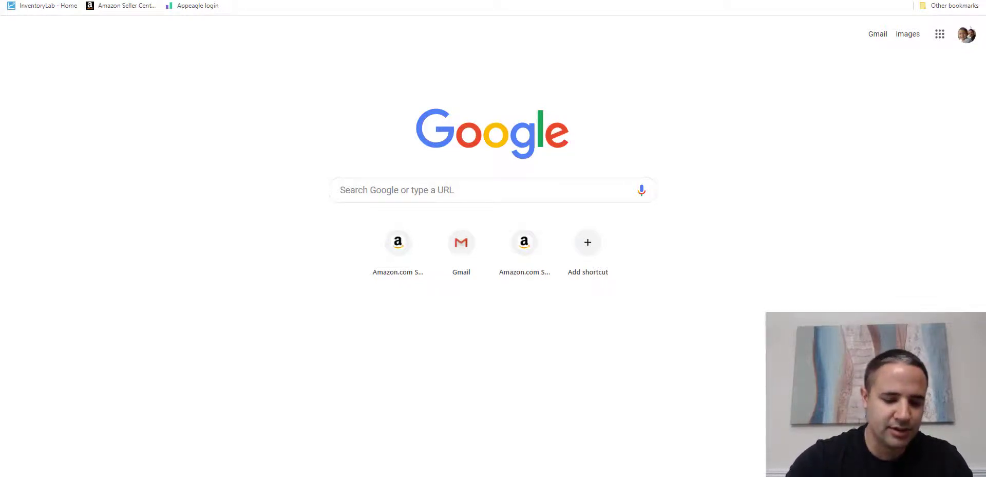
{"action": "type", "text": "backpack"}
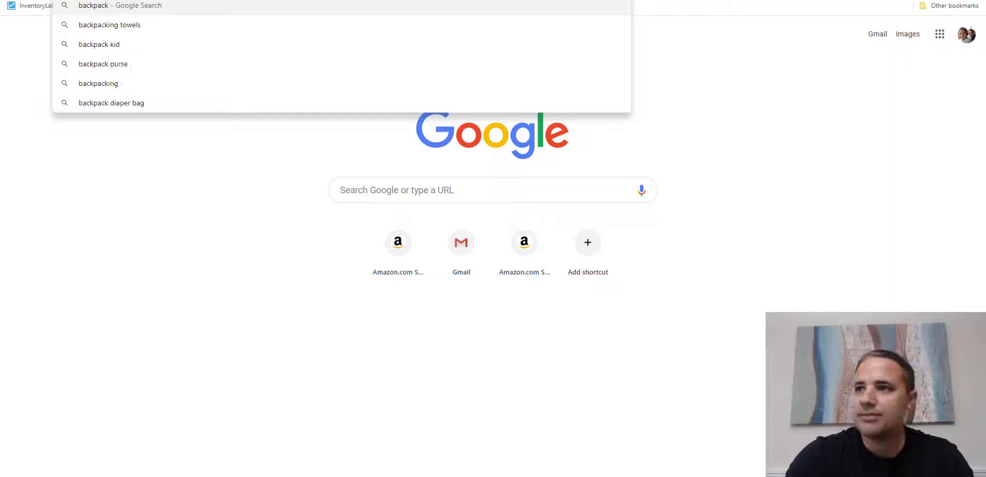
{"action": "key", "text": "Return"}
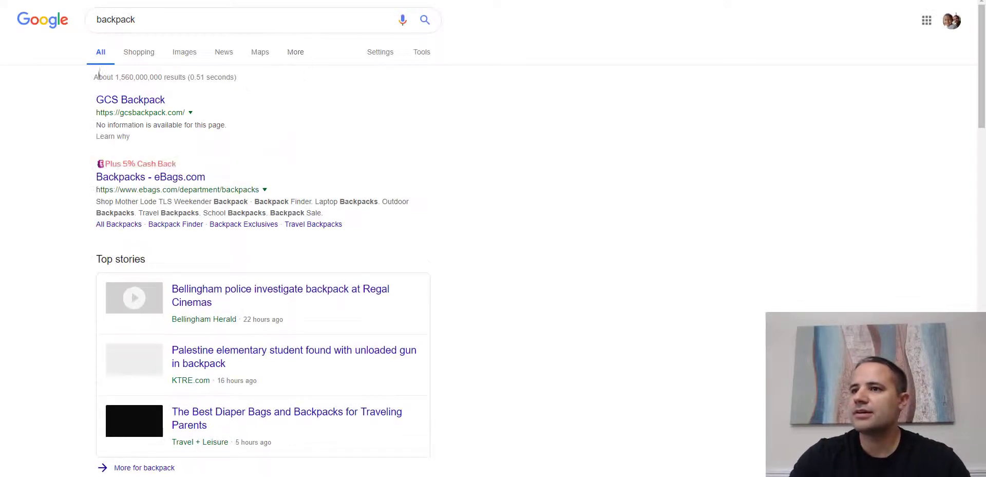
{"action": "left_click", "coordinate": [184, 52]}
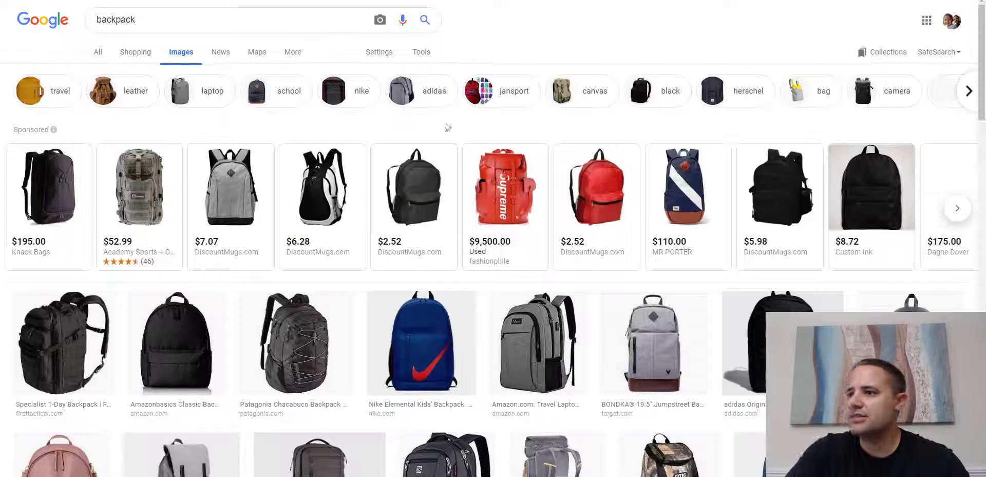
{"action": "scroll", "coordinate": [503, 175], "scroll_direction": "down", "scroll_amount": 13}
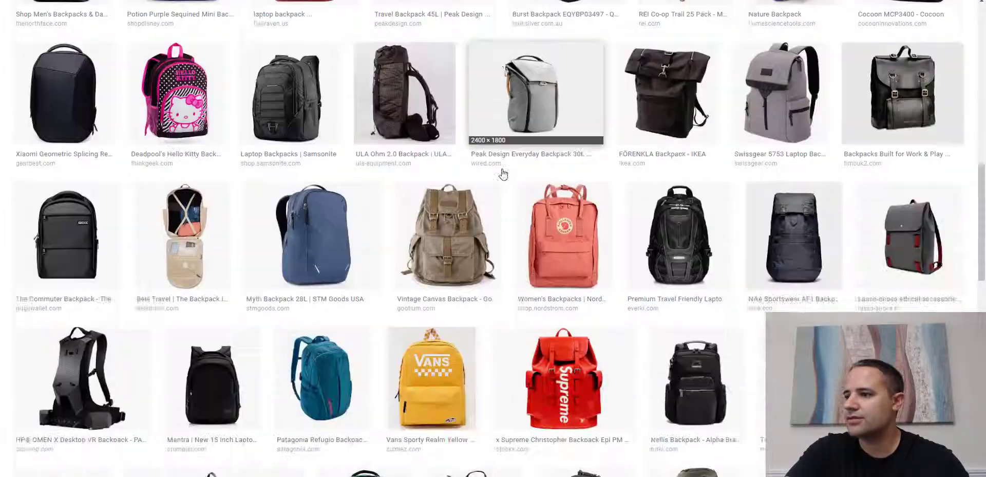
{"action": "scroll", "coordinate": [502, 175], "scroll_direction": "down", "scroll_amount": 11}
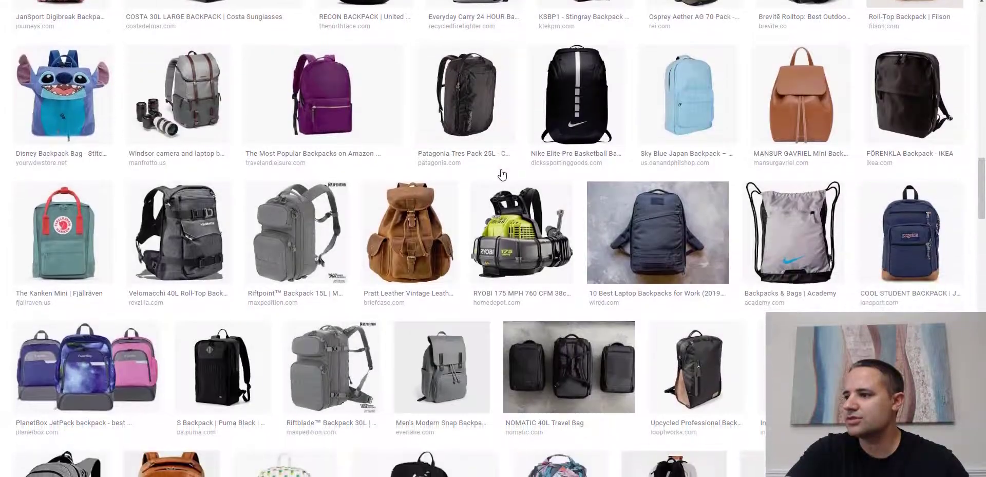
{"action": "scroll", "coordinate": [501, 170], "scroll_direction": "down", "scroll_amount": 4}
{"action": "scroll", "coordinate": [501, 170], "scroll_direction": "up", "scroll_amount": 4}
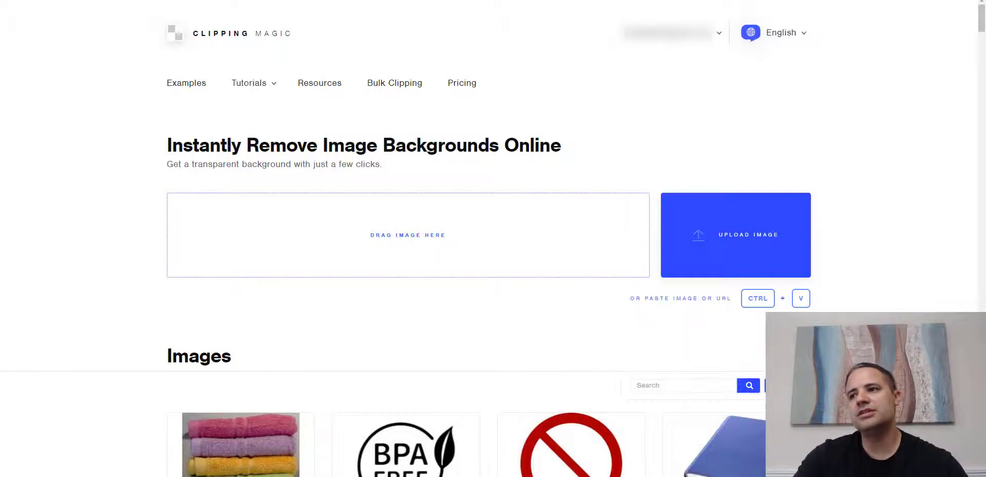
Upload the backpack photo goruckgr1.jpg to Clipping Magic for background removal
{"action": "left_click_drag", "start_coordinate": [183, 66], "coordinate": [486, 239]}
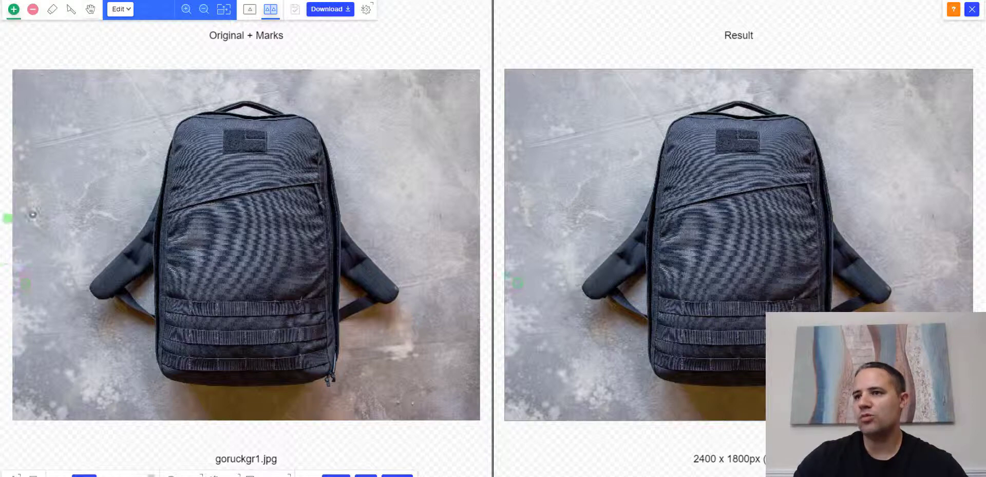
{"action": "left_click", "coordinate": [106, 266]}
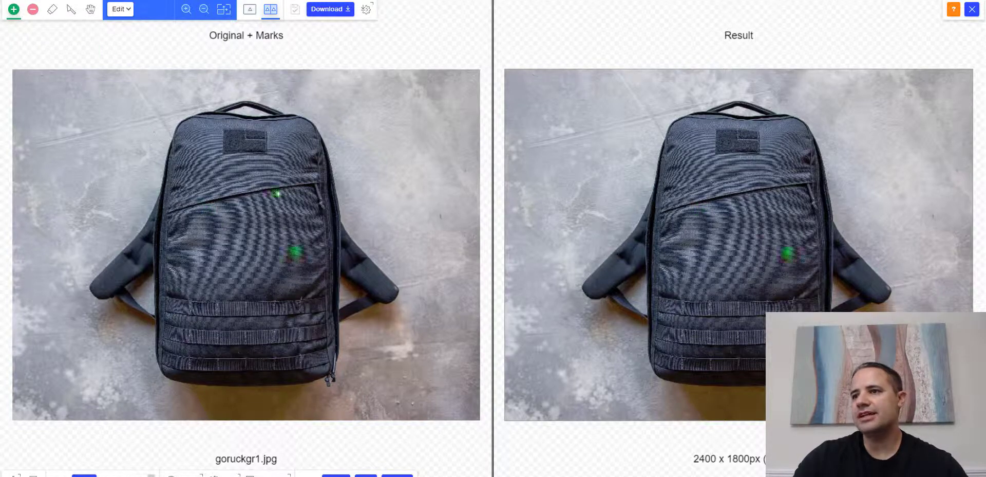
Mark the backpack's main body and both shoulder straps as foreground to keep
{"action": "mouse_move", "coordinate": [274, 167]}
{"action": "left_mouse_down"}
{"action": "mouse_move", "coordinate": [235, 294]}
{"action": "mouse_move", "coordinate": [206, 154]}
{"action": "mouse_move", "coordinate": [180, 149]}
{"action": "mouse_move", "coordinate": [196, 341]}
{"action": "mouse_move", "coordinate": [272, 362]}
{"action": "mouse_move", "coordinate": [314, 306]}
{"action": "mouse_move", "coordinate": [314, 231]}
{"action": "mouse_move", "coordinate": [295, 136]}
{"action": "left_mouse_up"}
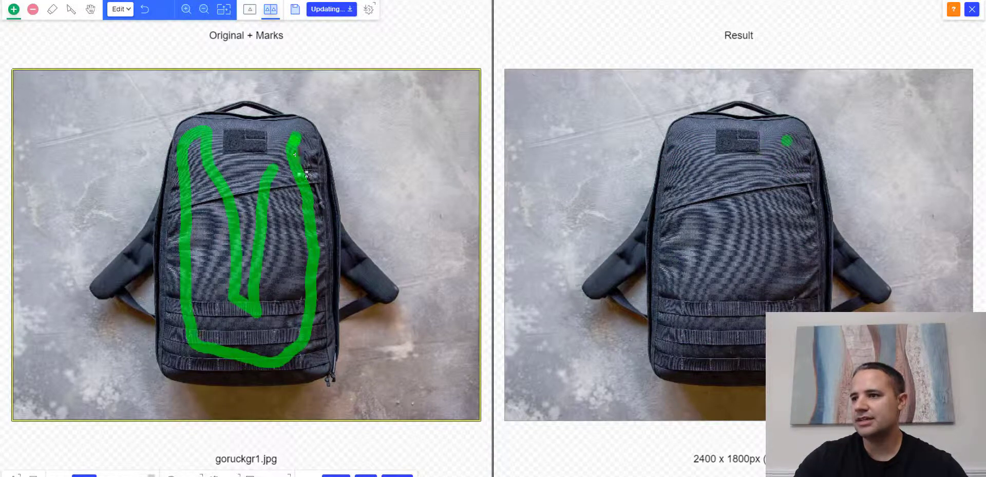
{"action": "left_click_drag", "start_coordinate": [335, 235], "coordinate": [386, 288]}
{"action": "left_click_drag", "start_coordinate": [162, 220], "coordinate": [112, 281]}
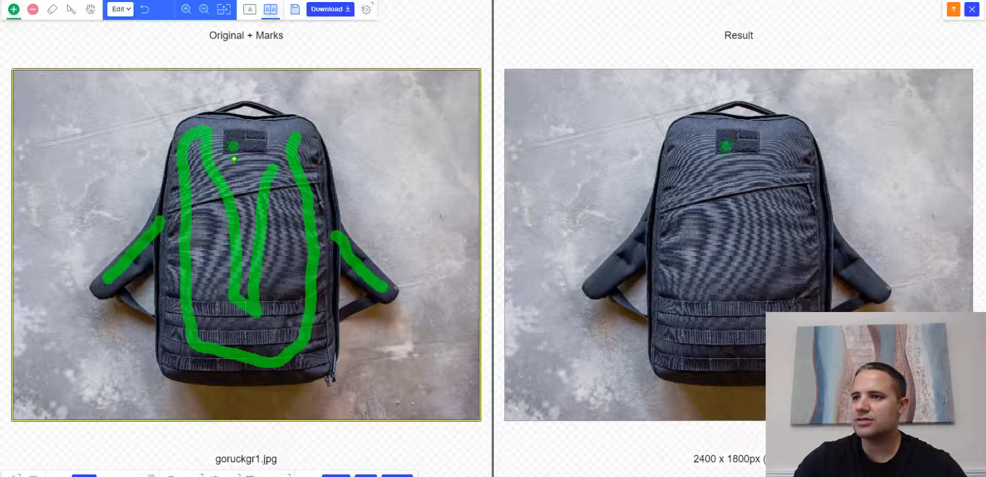
Mark the thin webbing strip below the left shoulder strap as foreground with a short, fine stroke
{"action": "scroll", "coordinate": [252, 221], "scroll_direction": "up", "scroll_amount": 5}
{"action": "scroll", "coordinate": [257, 223], "scroll_direction": "down", "scroll_amount": 5}
{"action": "scroll", "coordinate": [113, 326], "scroll_direction": "up", "scroll_amount": 10}
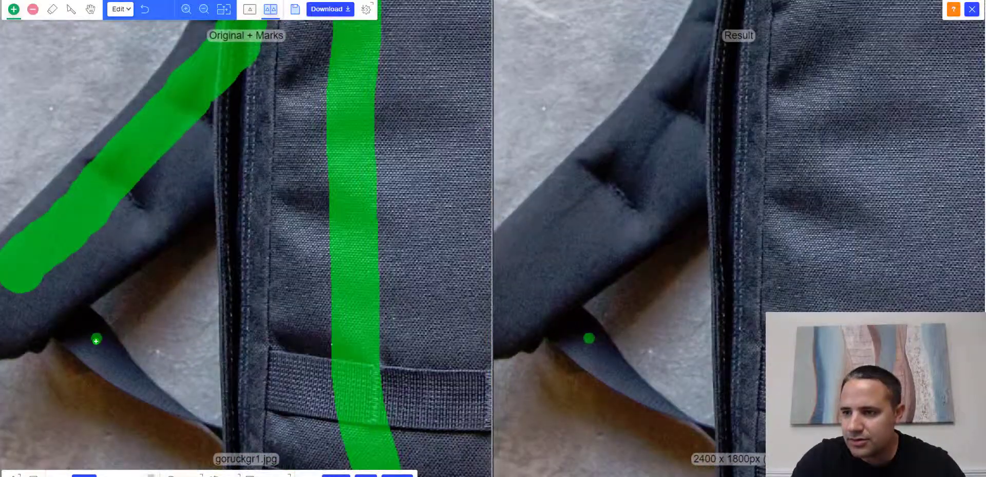
{"action": "mouse_move", "coordinate": [96, 340]}
{"action": "left_mouse_down"}
{"action": "mouse_move", "coordinate": [122, 382]}
{"action": "mouse_move", "coordinate": [158, 399]}
{"action": "left_mouse_up"}
{"action": "scroll", "coordinate": [330, 209], "scroll_direction": "down", "scroll_amount": 10}
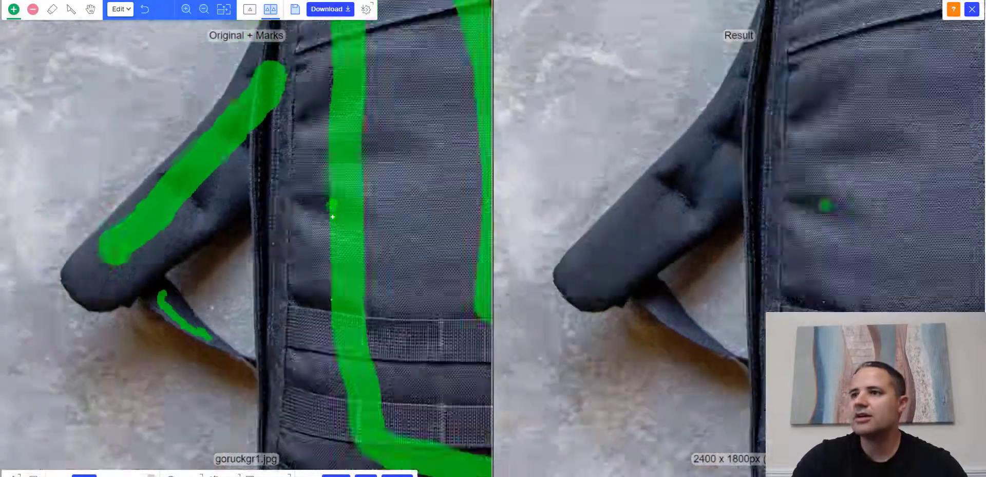
Mark the carry handle on top of the backpack as foreground, following its curve
{"action": "scroll", "coordinate": [400, 135], "scroll_direction": "up", "scroll_amount": 5}
{"action": "scroll", "coordinate": [390, 126], "scroll_direction": "down", "scroll_amount": 7}
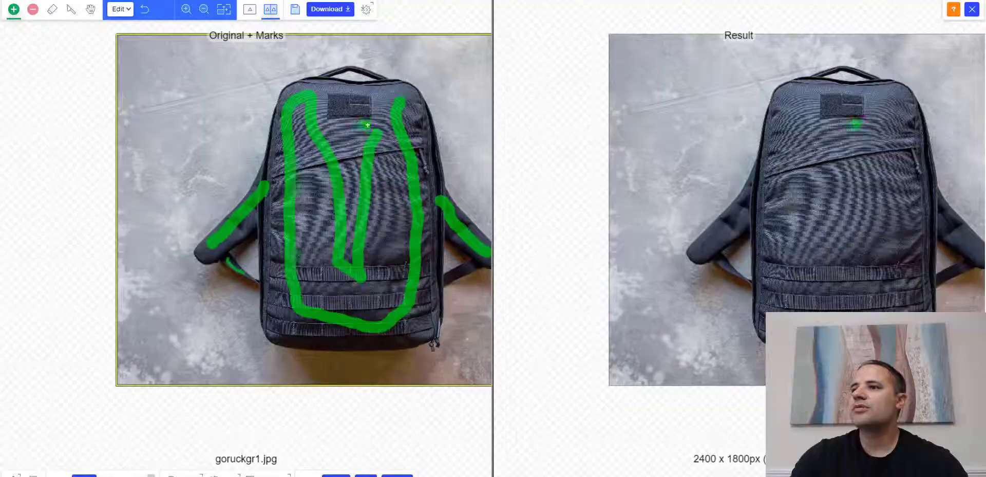
{"action": "scroll", "coordinate": [374, 93], "scroll_direction": "up", "scroll_amount": 6}
{"action": "scroll", "coordinate": [374, 93], "scroll_direction": "up", "scroll_amount": 5}
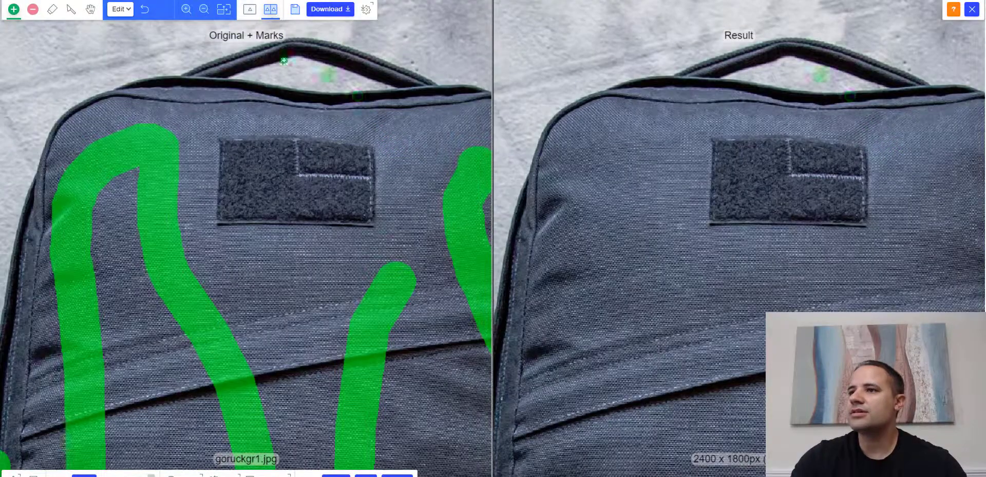
{"action": "mouse_move", "coordinate": [204, 80]}
{"action": "left_mouse_down"}
{"action": "mouse_move", "coordinate": [272, 56]}
{"action": "mouse_move", "coordinate": [328, 52]}
{"action": "mouse_move", "coordinate": [426, 86]}
{"action": "mouse_move", "coordinate": [443, 135]}
{"action": "mouse_move", "coordinate": [424, 221]}
{"action": "left_mouse_up"}
{"action": "left_click", "coordinate": [380, 205]}
{"action": "scroll", "coordinate": [364, 223], "scroll_direction": "down", "scroll_amount": 5}
{"action": "scroll", "coordinate": [15, 34], "scroll_direction": "up", "scroll_amount": 1}
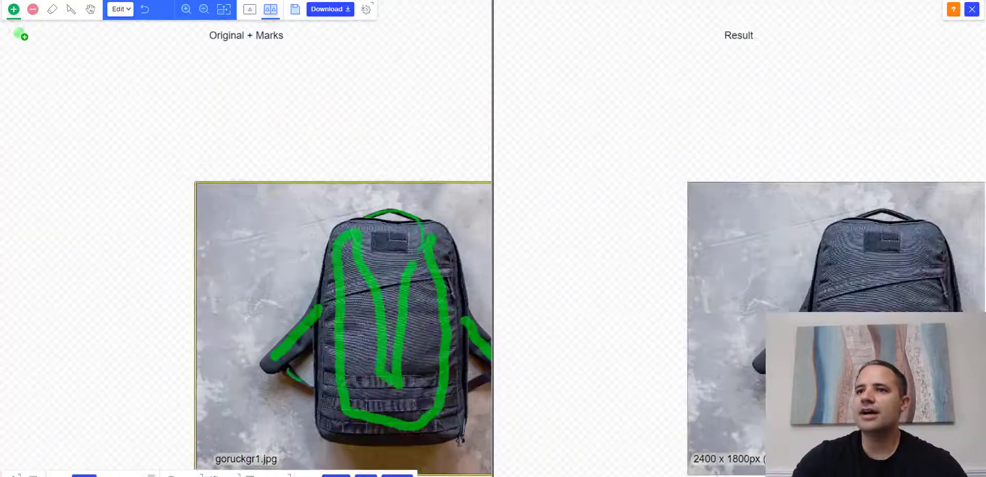
Mark the area left of the backpack and the gap inside the left strap as background to remove
{"action": "left_click", "coordinate": [33, 12]}
{"action": "scroll", "coordinate": [298, 231], "scroll_direction": "down", "scroll_amount": 2}
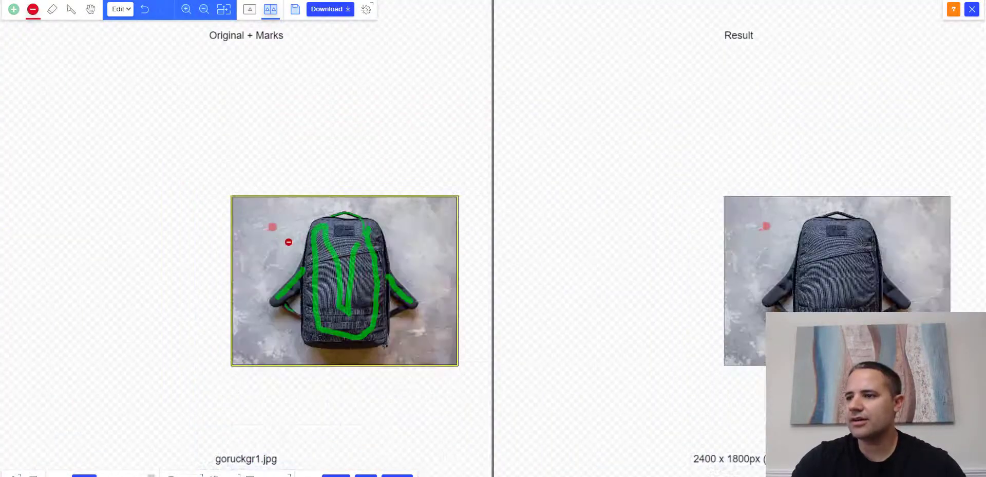
{"action": "scroll", "coordinate": [308, 247], "scroll_direction": "up", "scroll_amount": 3}
{"action": "scroll", "coordinate": [336, 248], "scroll_direction": "down", "scroll_amount": 2}
{"action": "scroll", "coordinate": [99, 202], "scroll_direction": "up", "scroll_amount": 4}
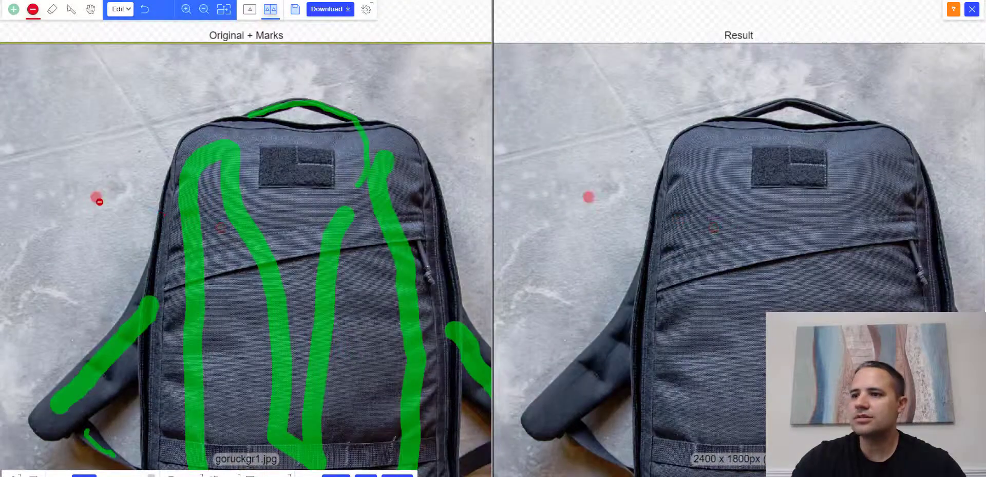
{"action": "scroll", "coordinate": [99, 202], "scroll_direction": "down", "scroll_amount": 2}
{"action": "mouse_move", "coordinate": [105, 175]}
{"action": "left_mouse_down"}
{"action": "mouse_move", "coordinate": [70, 230]}
{"action": "mouse_move", "coordinate": [11, 373]}
{"action": "mouse_move", "coordinate": [38, 412]}
{"action": "mouse_move", "coordinate": [106, 379]}
{"action": "left_mouse_up"}
{"action": "left_click", "coordinate": [114, 350]}
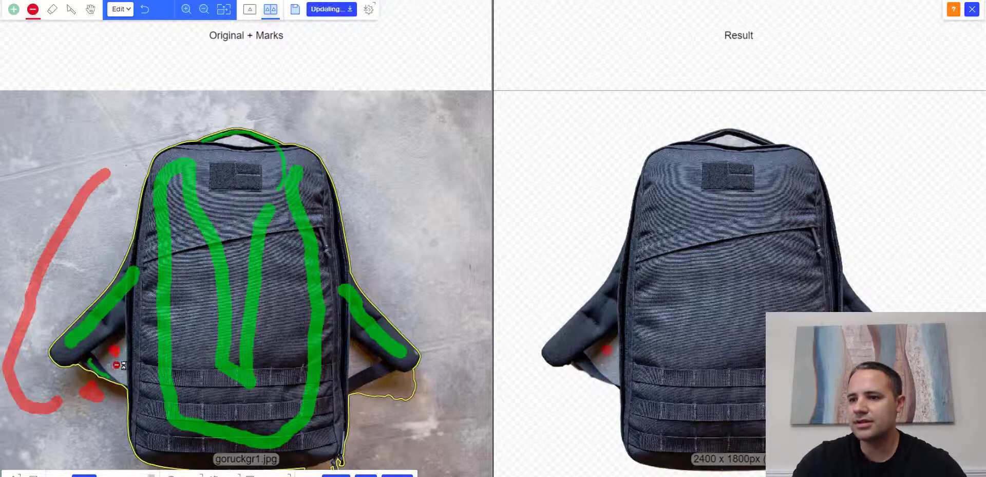
{"action": "left_click", "coordinate": [114, 355]}
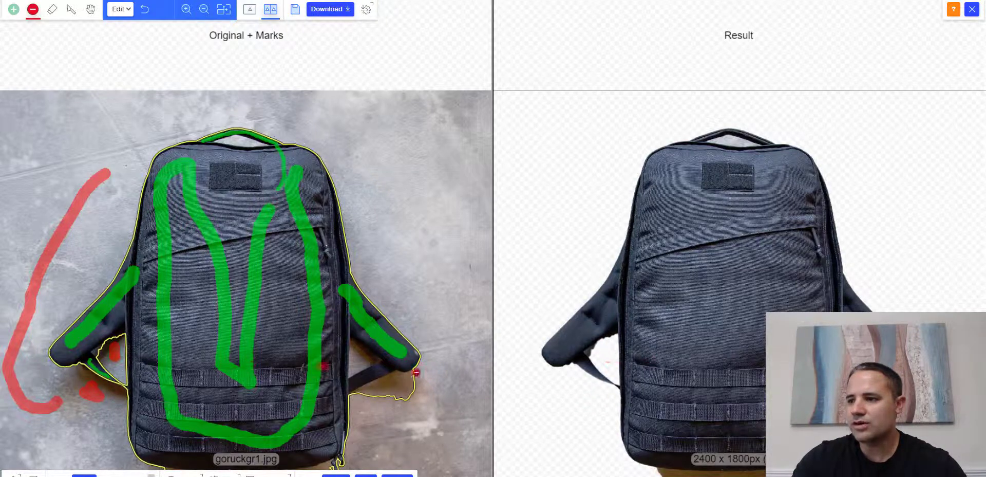
Mark the gap and shadow around the right strap's webbing and the opening under the top handle as background
{"action": "left_click_drag", "start_coordinate": [359, 355], "coordinate": [364, 357]}
{"action": "left_click_drag", "start_coordinate": [401, 390], "coordinate": [397, 383]}
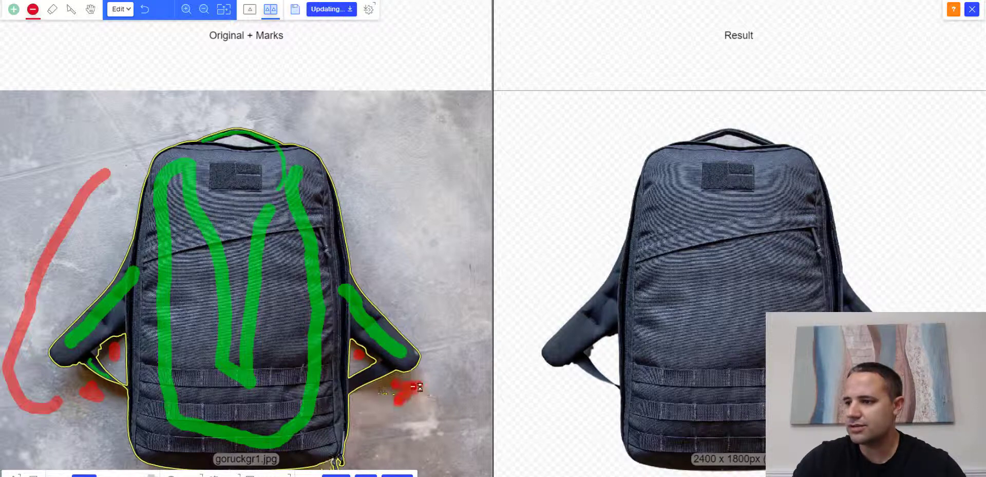
{"action": "scroll", "coordinate": [397, 390], "scroll_direction": "down", "scroll_amount": 3}
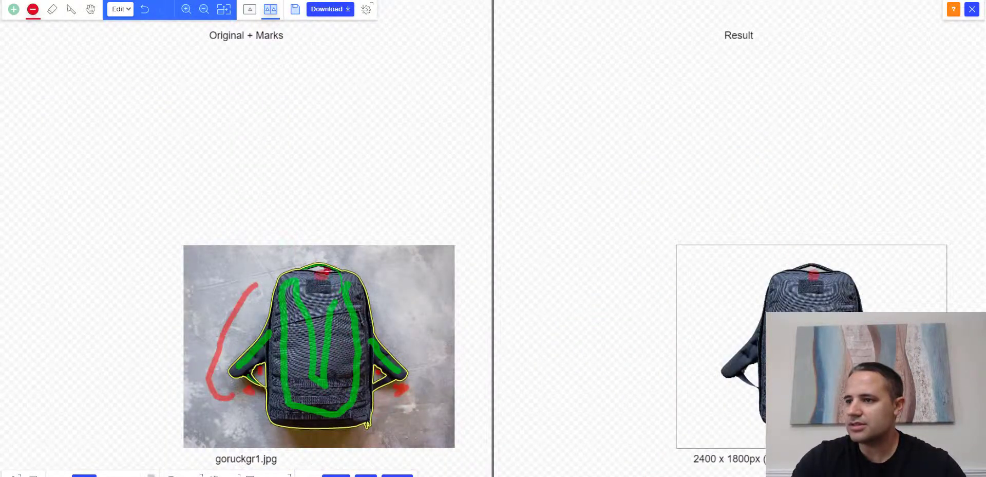
{"action": "scroll", "coordinate": [316, 272], "scroll_direction": "up", "scroll_amount": 8}
{"action": "left_click", "coordinate": [315, 268]}
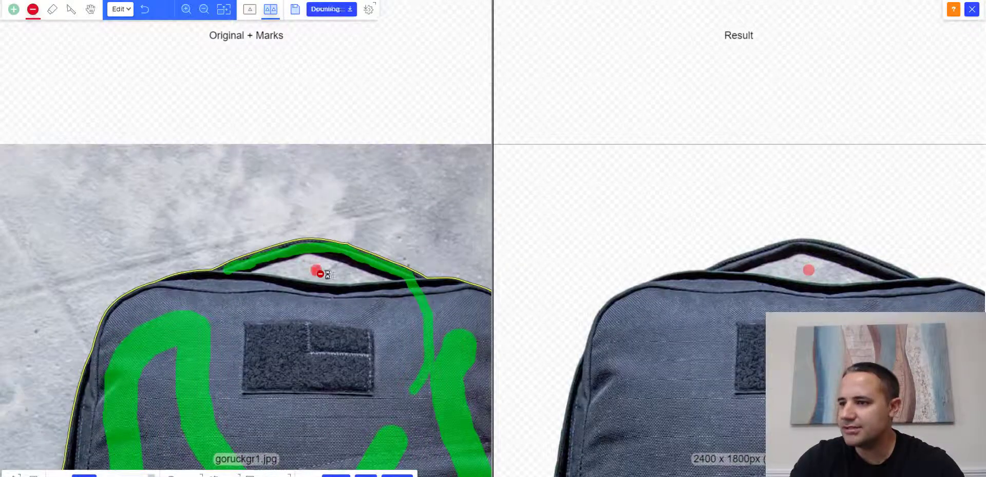
Refine the left strap's gap by marking its narrow inner corner and the shadow along its upper edge as background
{"action": "scroll", "coordinate": [358, 184], "scroll_direction": "down", "scroll_amount": 8}
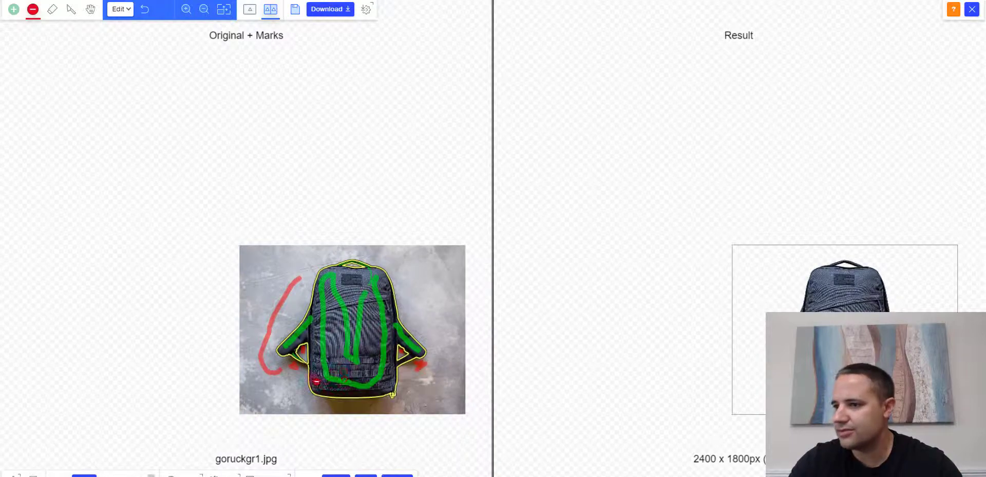
{"action": "scroll", "coordinate": [316, 380], "scroll_direction": "up", "scroll_amount": 8}
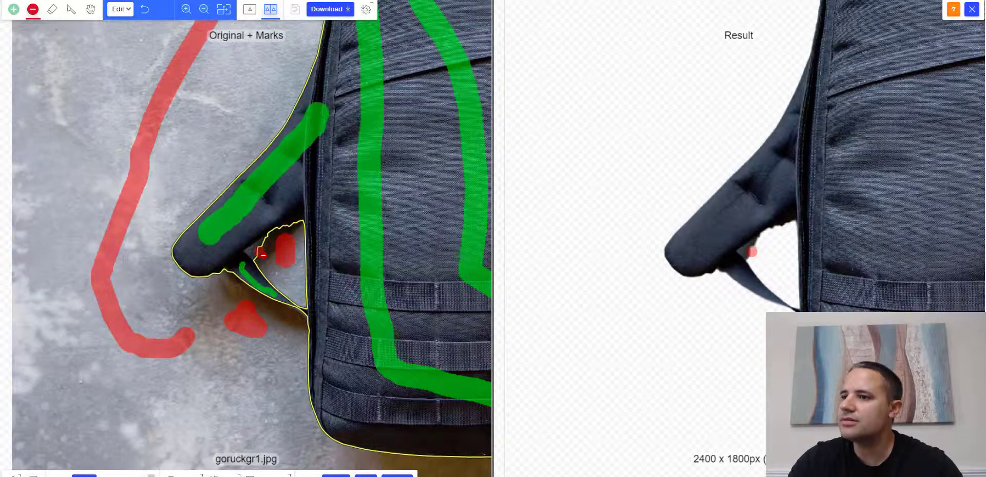
{"action": "scroll", "coordinate": [261, 255], "scroll_direction": "up", "scroll_amount": 4}
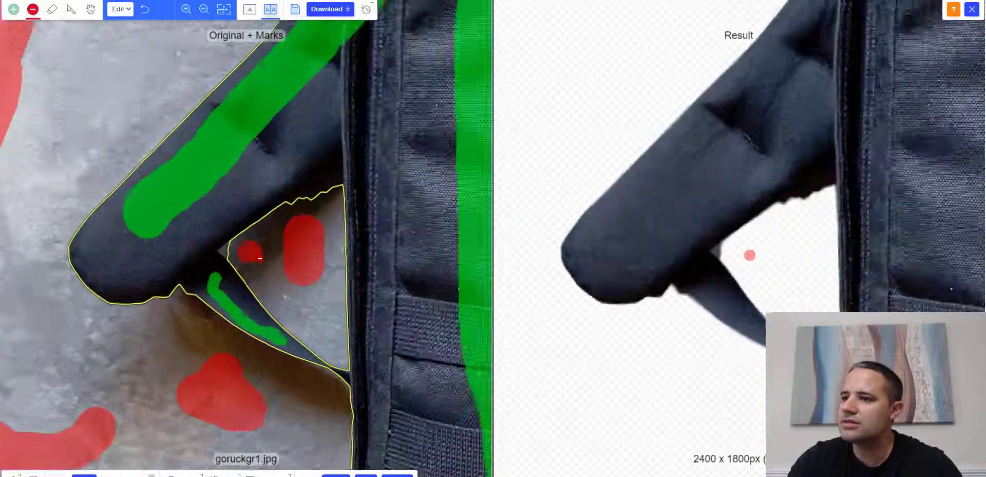
{"action": "scroll", "coordinate": [261, 258], "scroll_direction": "up", "scroll_amount": 3}
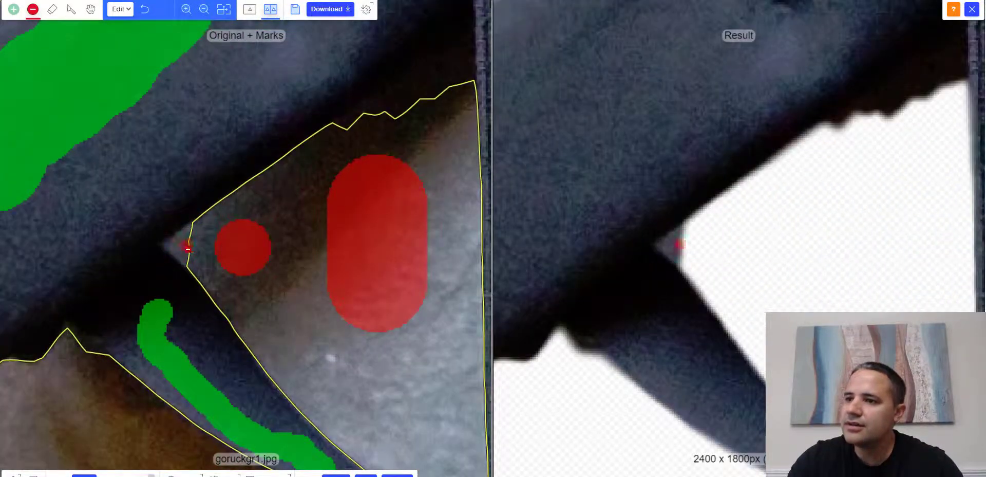
{"action": "left_click", "coordinate": [185, 245]}
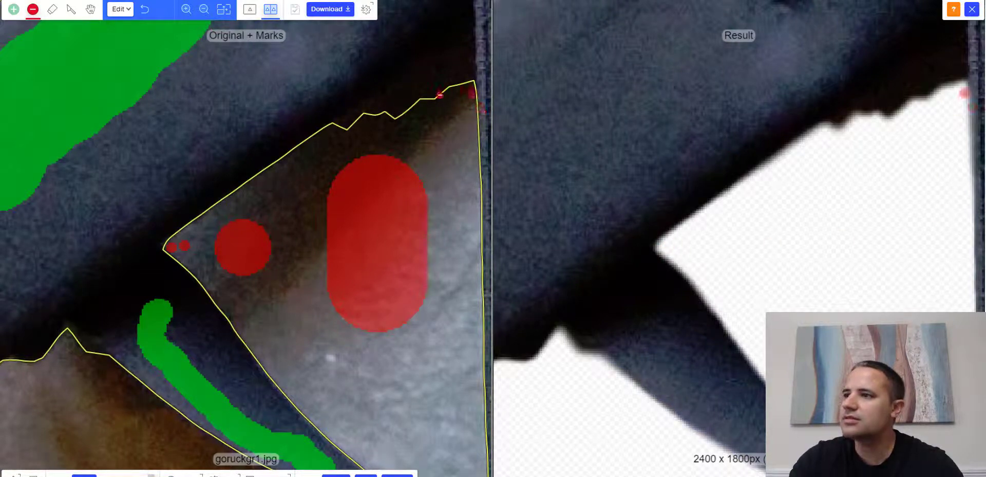
{"action": "scroll", "coordinate": [439, 92], "scroll_direction": "down", "scroll_amount": 3}
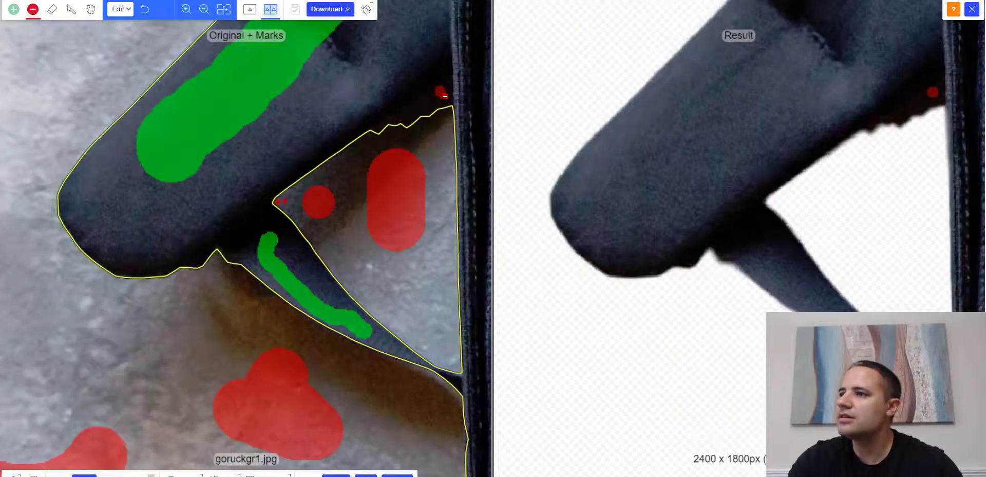
{"action": "left_click_drag", "start_coordinate": [445, 101], "coordinate": [397, 126]}
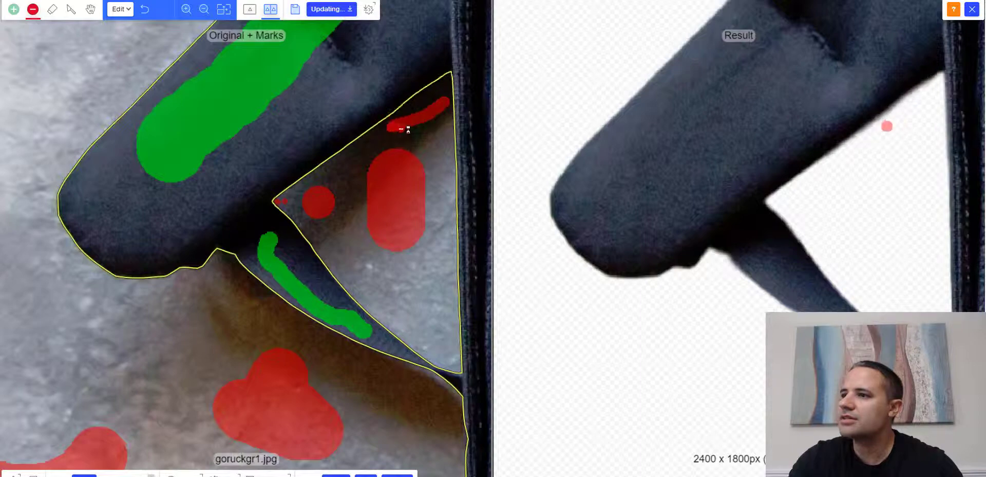
Mark the upper inner corner and the pointed outer corner of the gap inside the right strap as background
{"action": "scroll", "coordinate": [422, 195], "scroll_direction": "down", "scroll_amount": 6}
{"action": "key", "text": "space"}
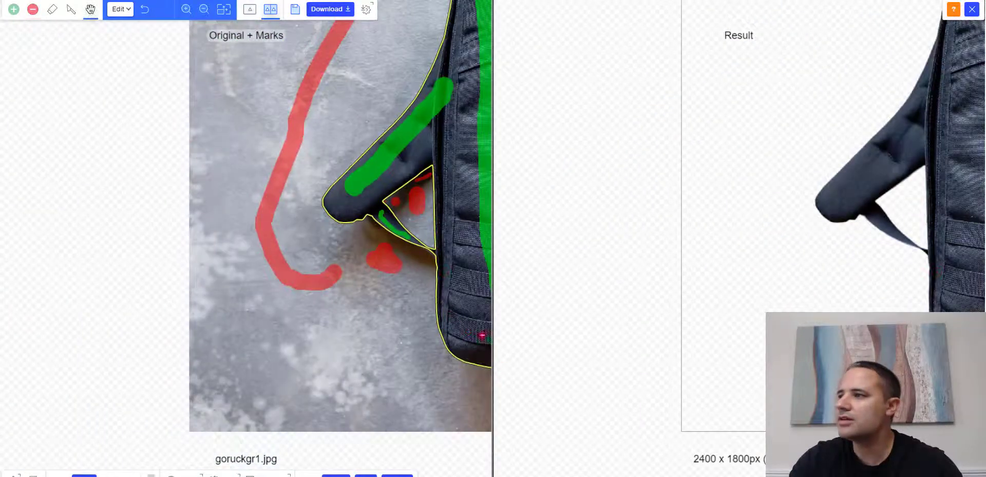
{"action": "scroll", "coordinate": [493, 329], "scroll_direction": "down", "scroll_amount": 3}
{"action": "scroll", "coordinate": [504, 325], "scroll_direction": "down", "scroll_amount": 3}
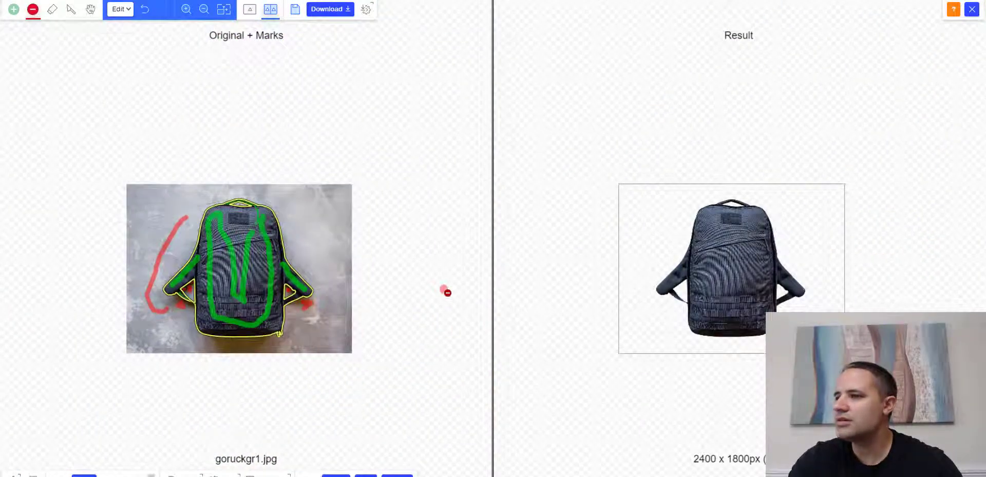
{"action": "scroll", "coordinate": [445, 291], "scroll_direction": "up", "scroll_amount": 5}
{"action": "scroll", "coordinate": [69, 266], "scroll_direction": "up", "scroll_amount": 10}
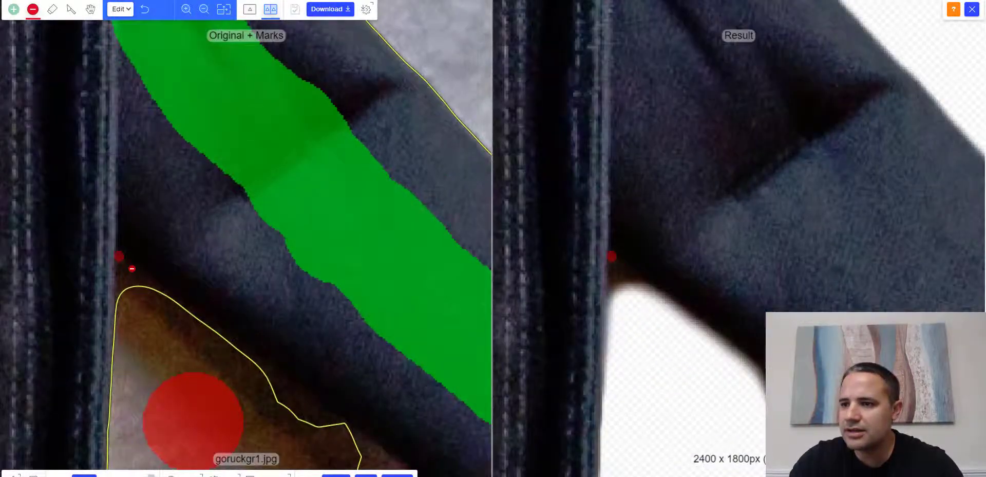
{"action": "left_click", "coordinate": [119, 267]}
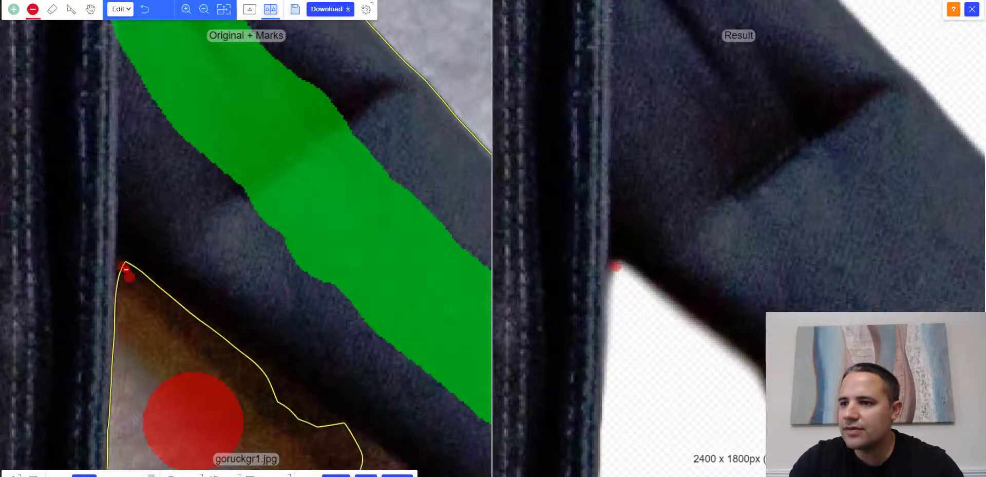
{"action": "left_click", "coordinate": [124, 267]}
{"action": "scroll", "coordinate": [240, 398], "scroll_direction": "down", "scroll_amount": 5}
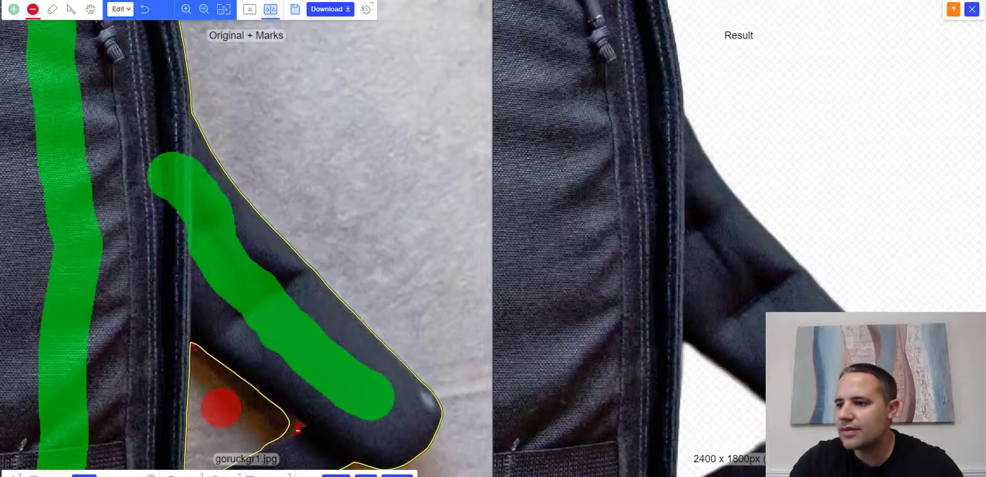
{"action": "left_click", "coordinate": [296, 427]}
{"action": "scroll", "coordinate": [288, 429], "scroll_direction": "down", "scroll_amount": 4}
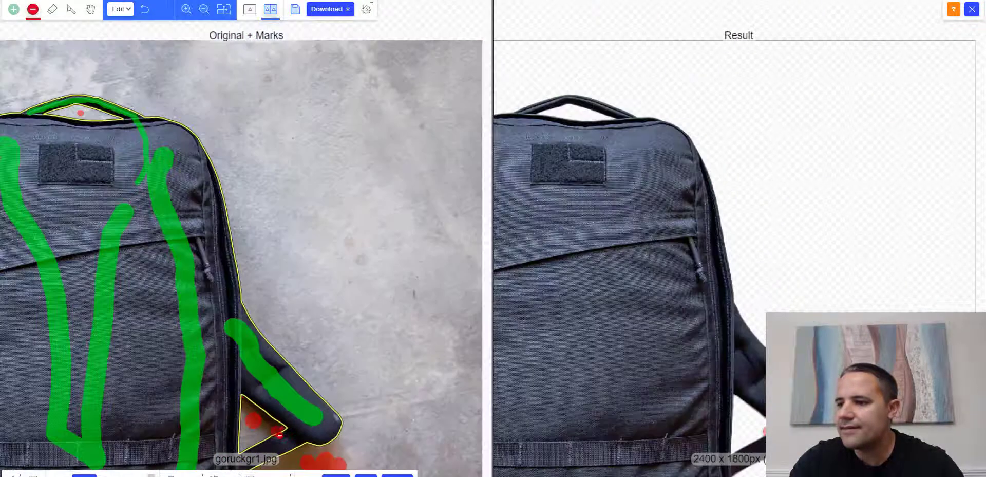
Mark the narrow tip of the gap between the two zipper pulls at the backpack's lower right corner as background
{"action": "scroll", "coordinate": [280, 452], "scroll_direction": "down", "scroll_amount": 3}
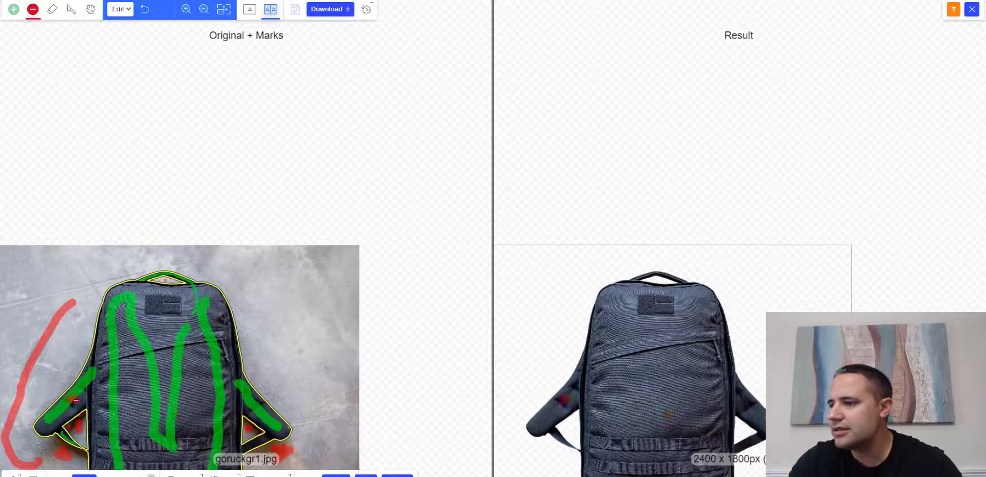
{"action": "scroll", "coordinate": [74, 400], "scroll_direction": "down", "scroll_amount": 2}
{"action": "scroll", "coordinate": [81, 402], "scroll_direction": "up", "scroll_amount": 4}
{"action": "scroll", "coordinate": [26, 416], "scroll_direction": "down", "scroll_amount": 3}
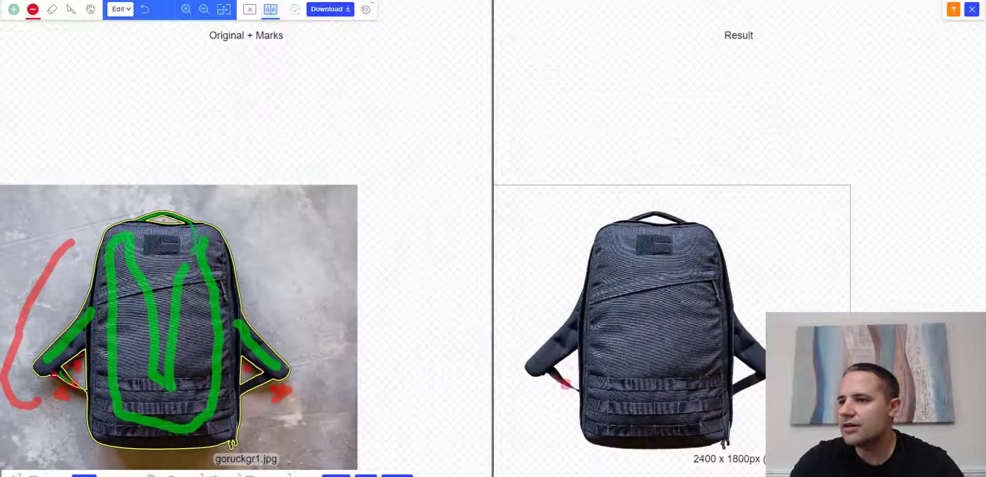
{"action": "scroll", "coordinate": [14, 378], "scroll_direction": "up", "scroll_amount": 4}
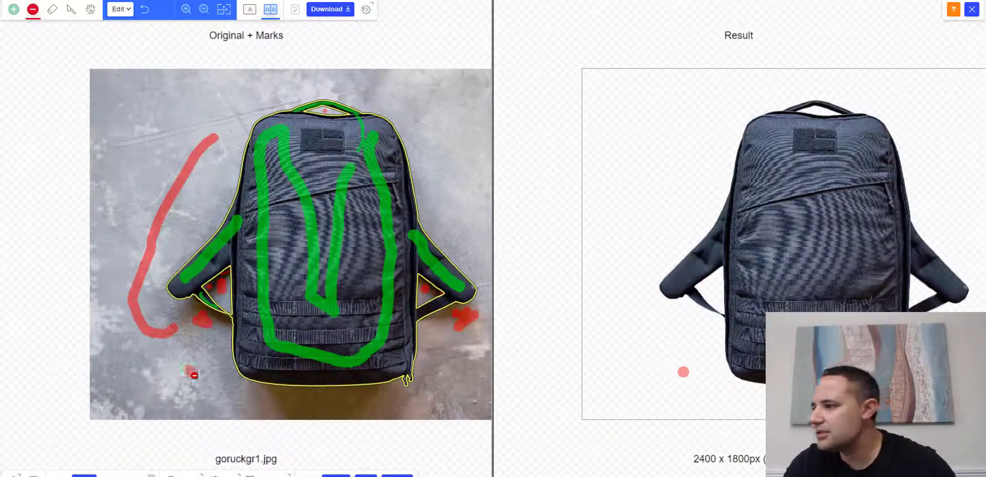
{"action": "scroll", "coordinate": [408, 380], "scroll_direction": "up", "scroll_amount": 3}
{"action": "scroll", "coordinate": [409, 384], "scroll_direction": "up", "scroll_amount": 4}
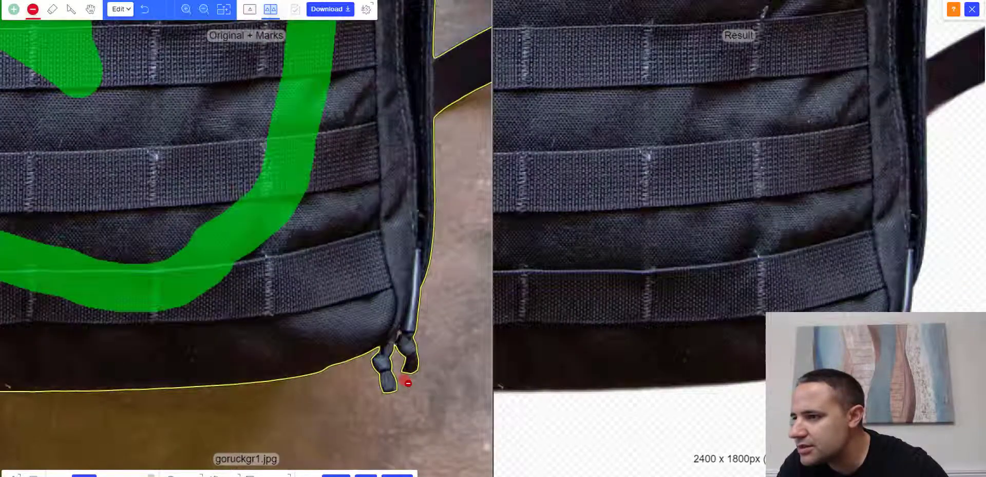
{"action": "scroll", "coordinate": [406, 331], "scroll_direction": "up", "scroll_amount": 3}
{"action": "scroll", "coordinate": [396, 334], "scroll_direction": "up", "scroll_amount": 3}
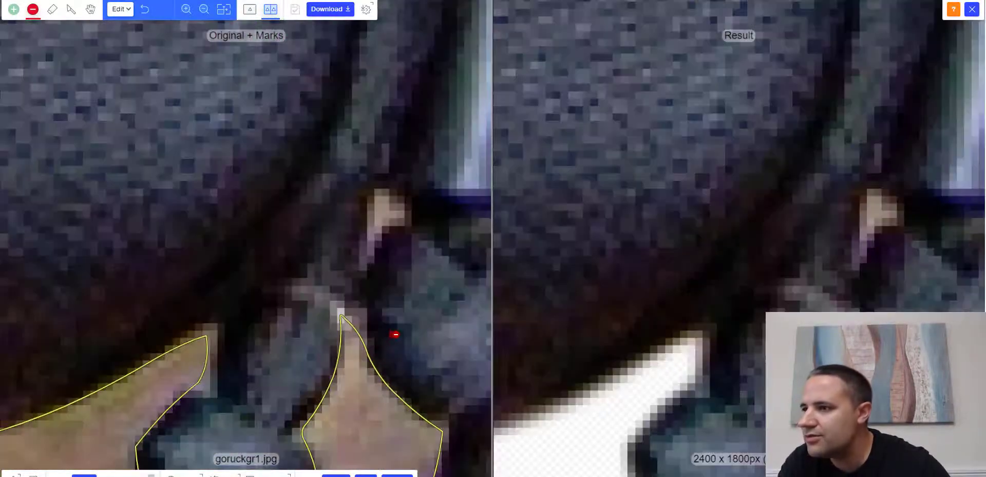
{"action": "scroll", "coordinate": [386, 314], "scroll_direction": "up", "scroll_amount": 3}
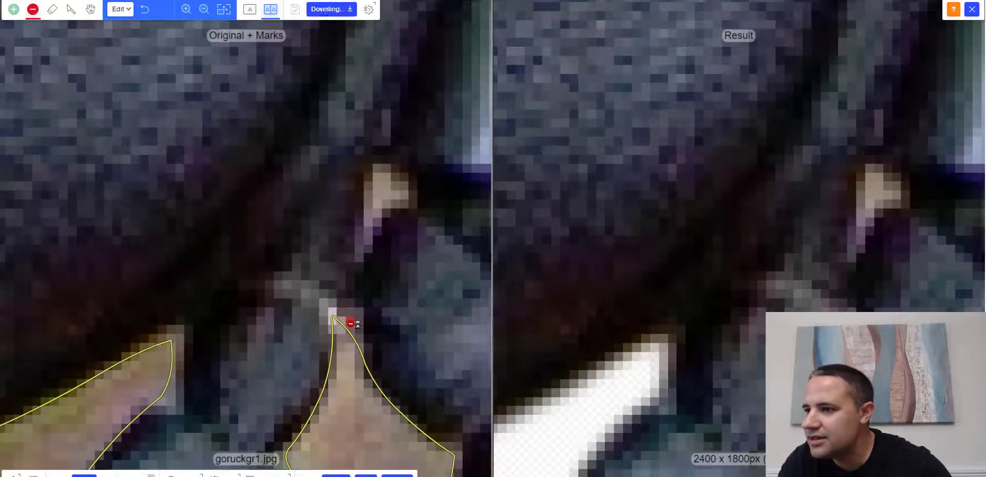
{"action": "left_click", "coordinate": [350, 321]}
Mark the tiny enclosed opening above the zipper pulls as background, covering its centre, lower tip, and right and upper edges
{"action": "left_click", "coordinate": [377, 184]}
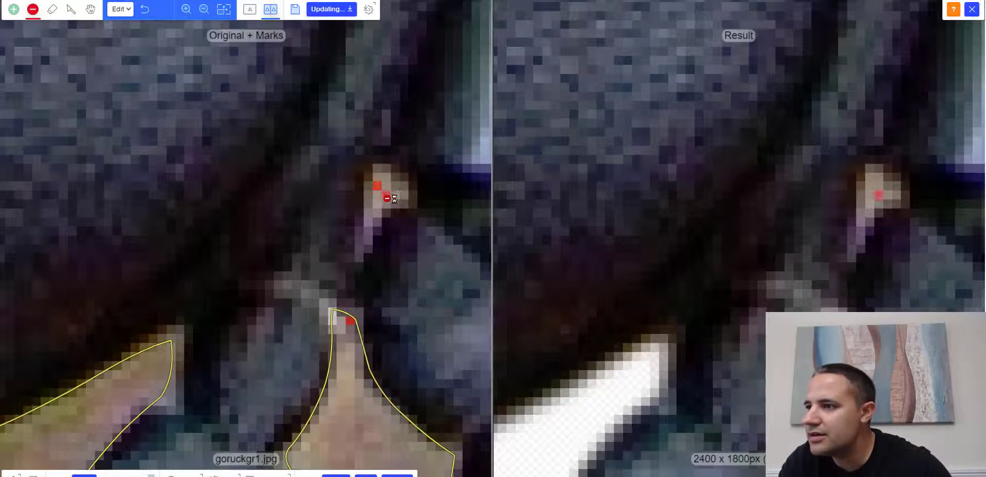
{"action": "left_click", "coordinate": [368, 212]}
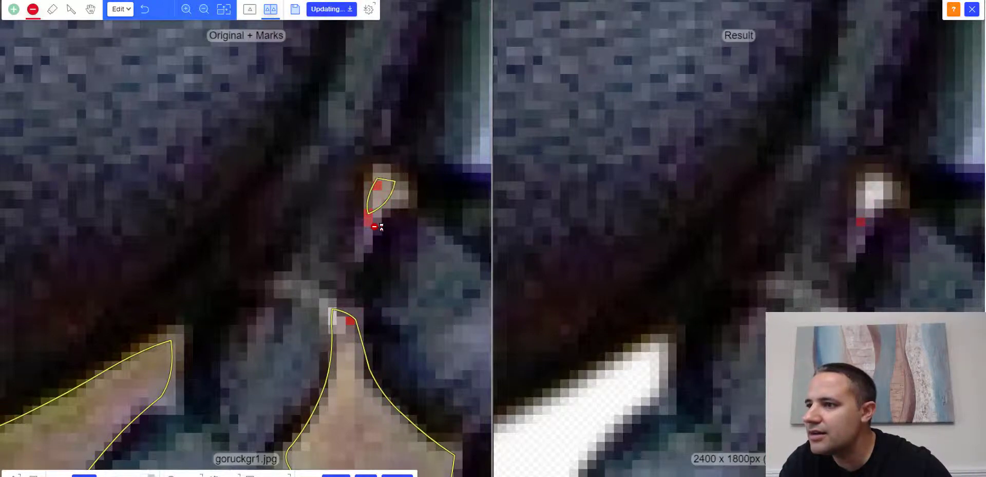
{"action": "left_click", "coordinate": [398, 194]}
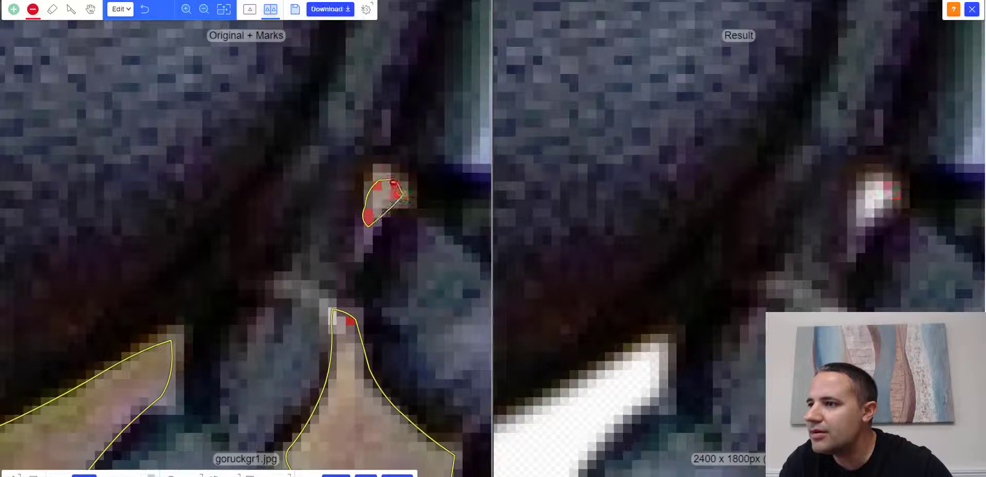
{"action": "left_click", "coordinate": [389, 179]}
{"action": "left_click", "coordinate": [380, 179]}
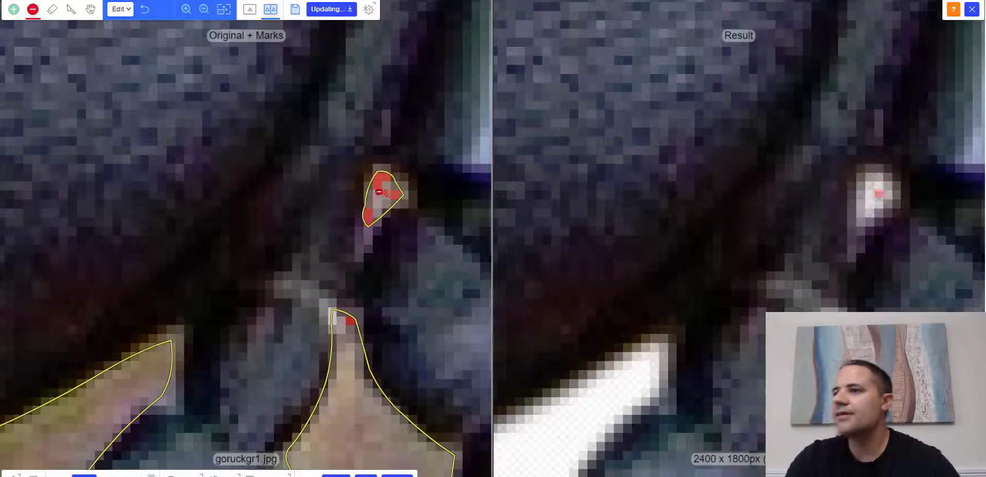
Examine the whole backpack cutout for remaining background, comparing the marked original with the result
{"action": "scroll", "coordinate": [379, 191], "scroll_direction": "down", "scroll_amount": 10}
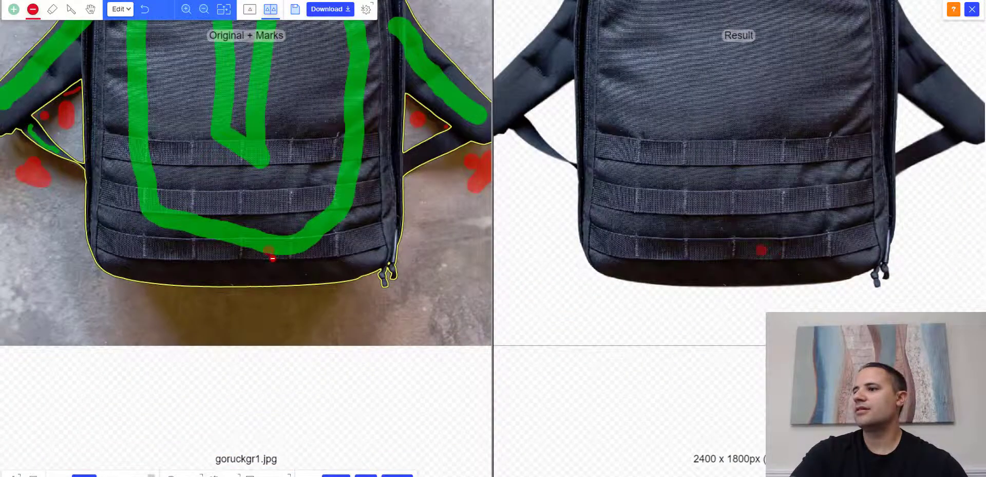
{"action": "scroll", "coordinate": [273, 258], "scroll_direction": "down", "scroll_amount": 5}
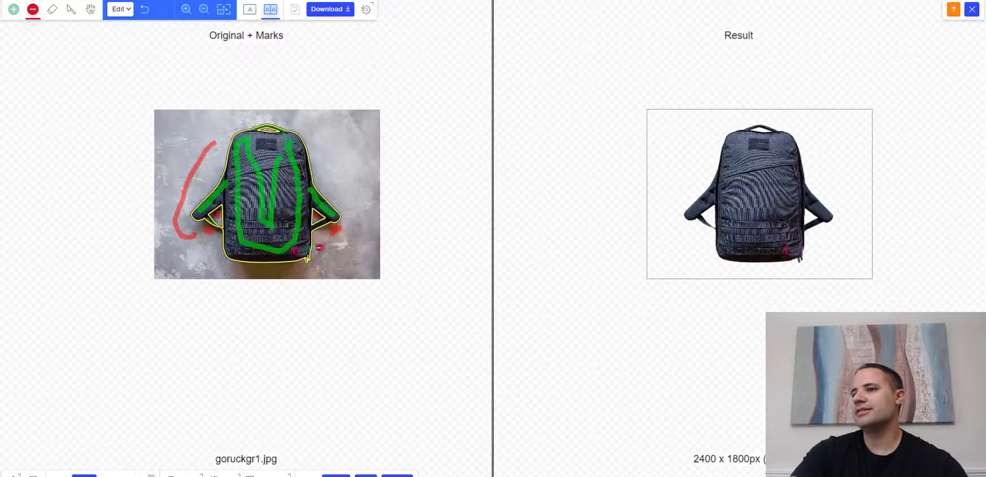
{"action": "scroll", "coordinate": [868, 191], "scroll_direction": "up", "scroll_amount": 5}
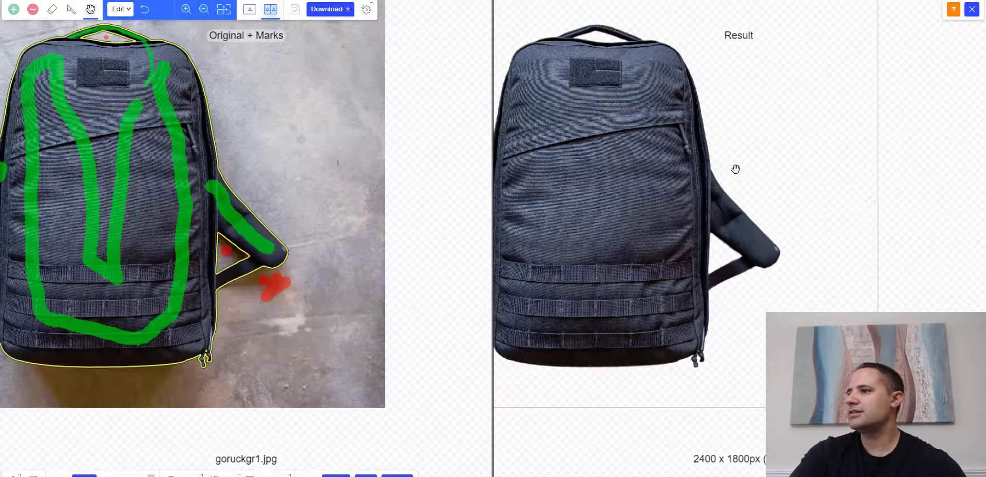
{"action": "scroll", "coordinate": [735, 169], "scroll_direction": "down", "scroll_amount": 5}
{"action": "scroll", "coordinate": [714, 168], "scroll_direction": "up", "scroll_amount": 5}
{"action": "scroll", "coordinate": [698, 175], "scroll_direction": "down", "scroll_amount": 2}
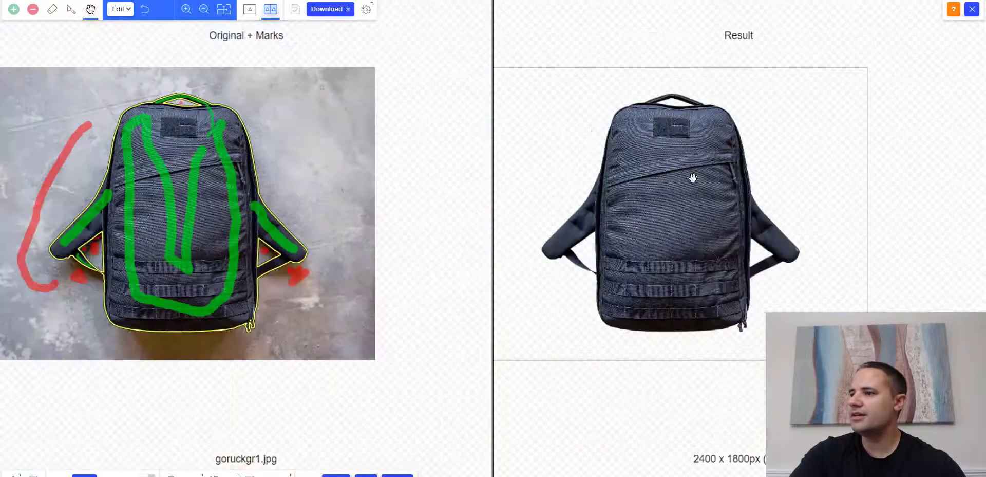
{"action": "scroll", "coordinate": [712, 183], "scroll_direction": "up", "scroll_amount": 1}
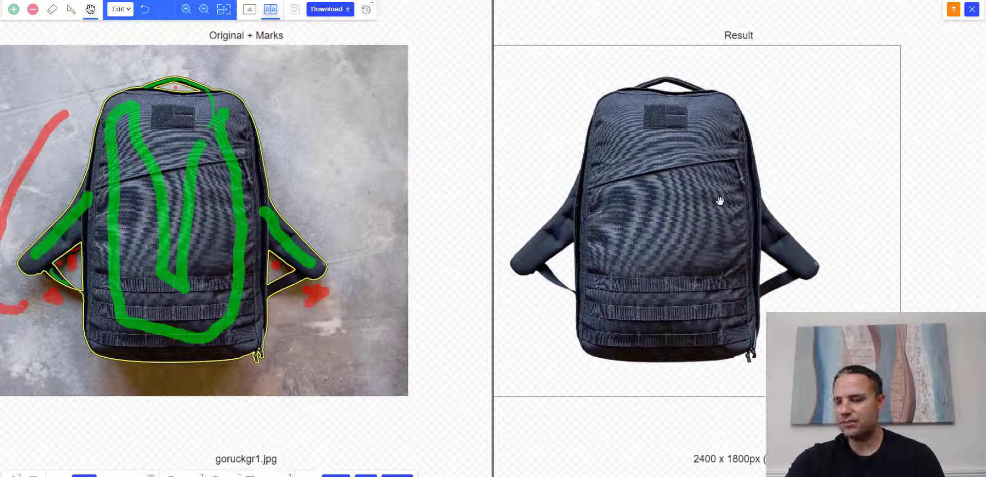
{"action": "scroll", "coordinate": [720, 201], "scroll_direction": "down", "scroll_amount": 2}
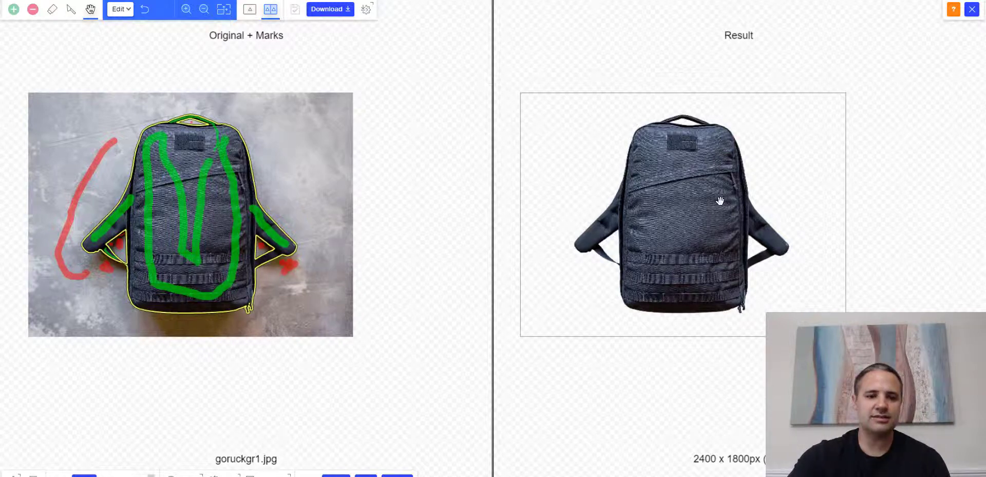
{"action": "left_click", "coordinate": [33, 9]}
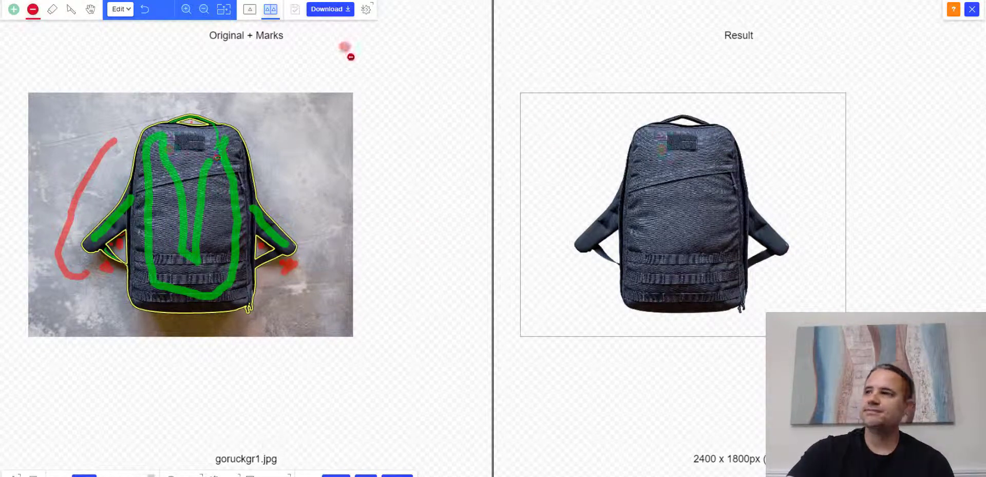